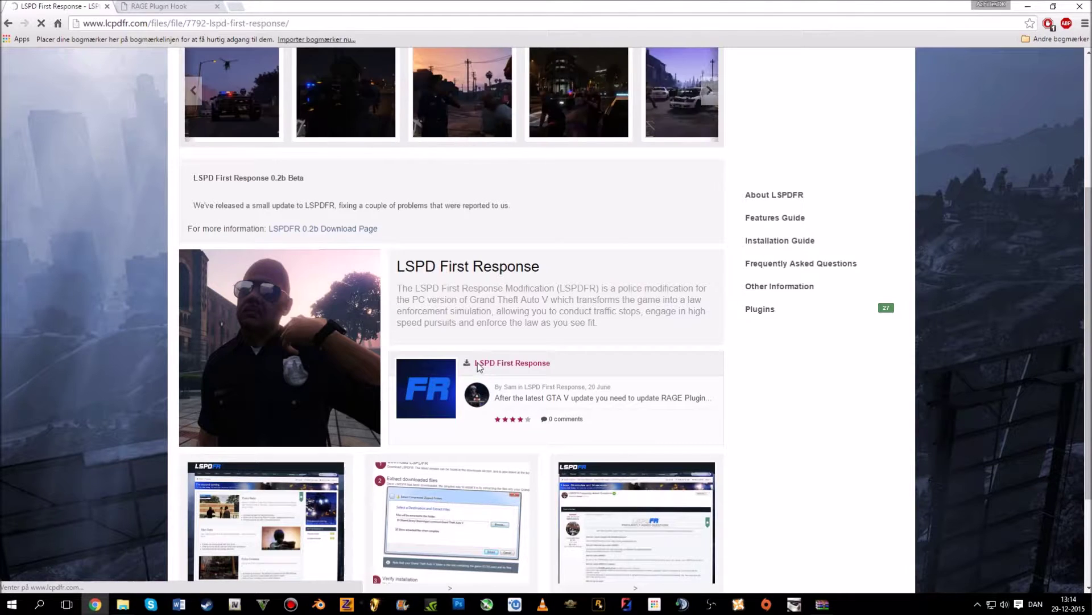
Step: Download lspdfr02b.rar from the LSPD First Response 0.2b Beta page and tick the robot check of the security challenge
scroll(471, 360, down, 3)
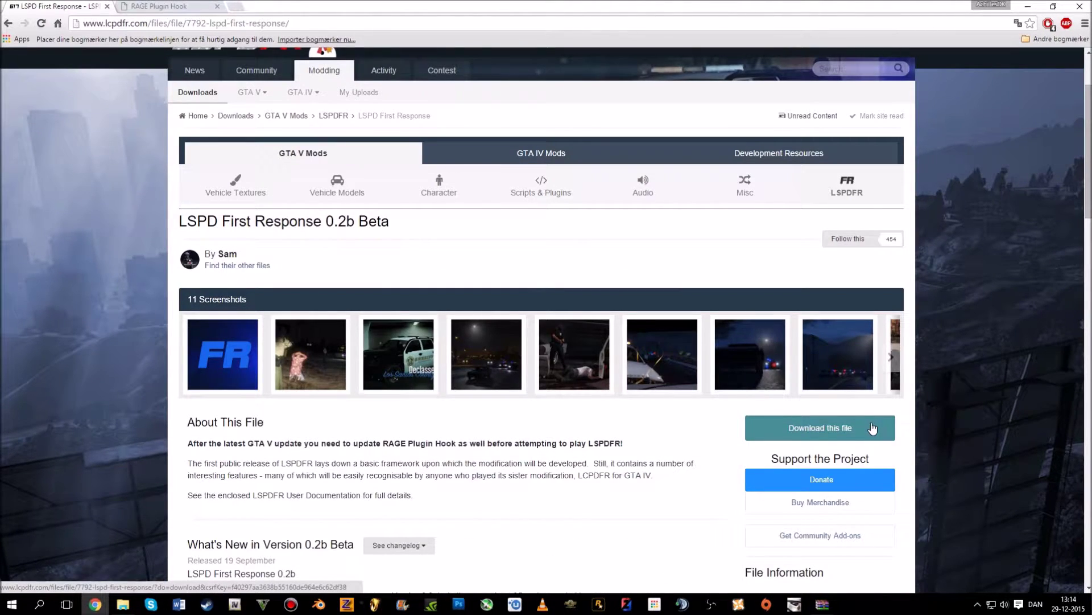
click(839, 426)
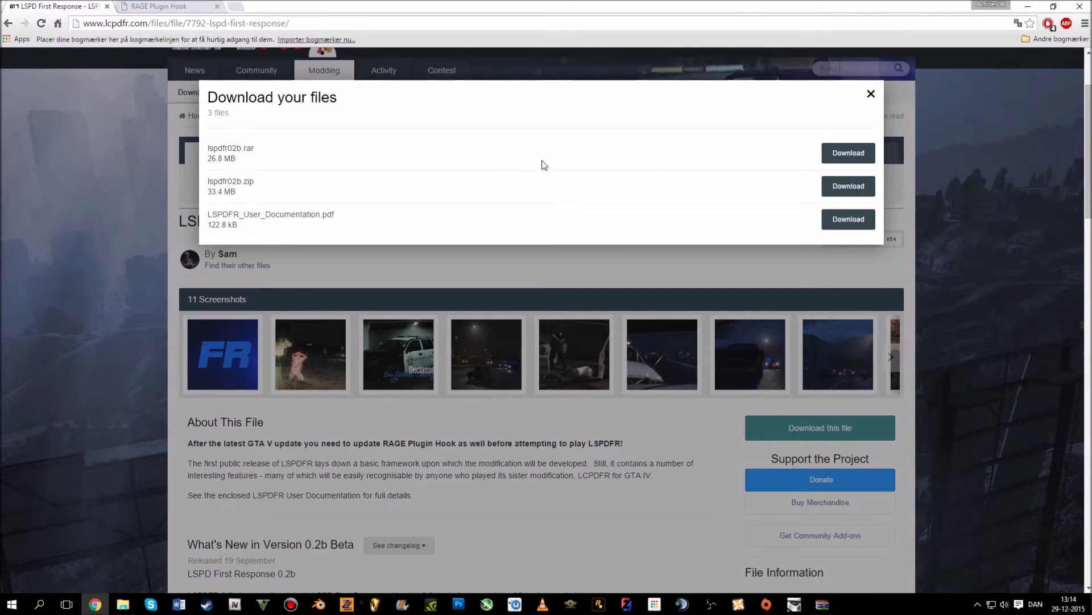
click(846, 160)
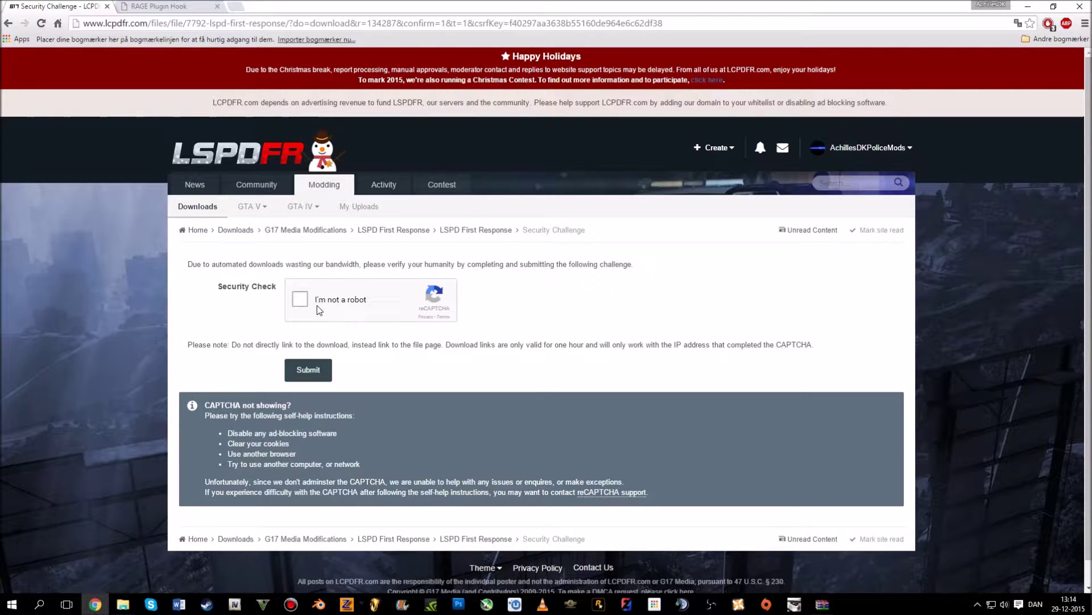
click(303, 301)
Step: Switch to WinRAR with the lspdfr02b (2).rar archive and look through its file list
mouse_move(829, 603)
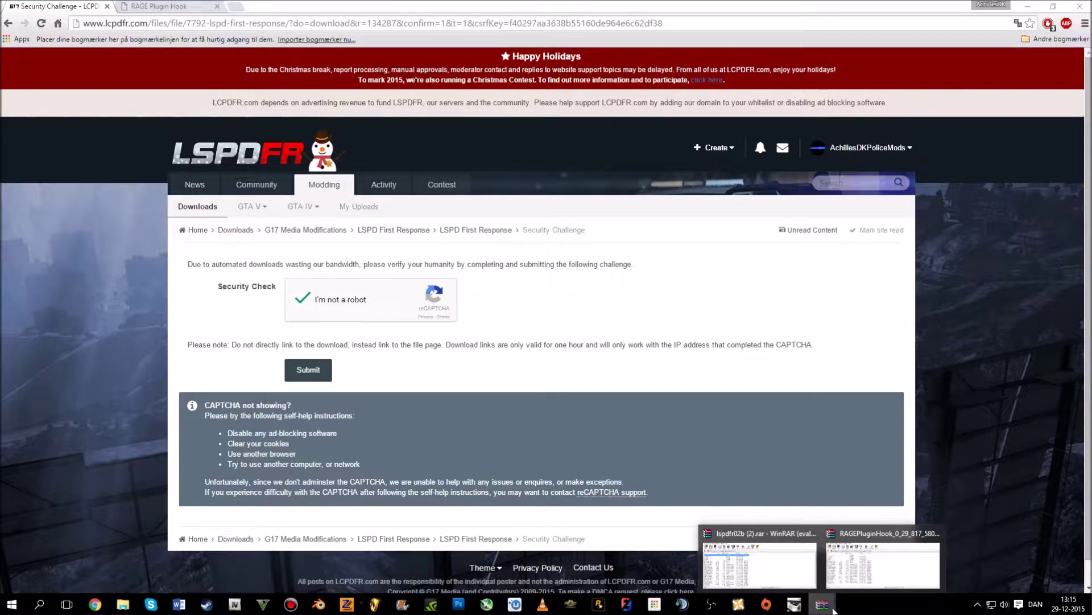
click(775, 567)
drag(465, 172, 647, 114)
click(578, 310)
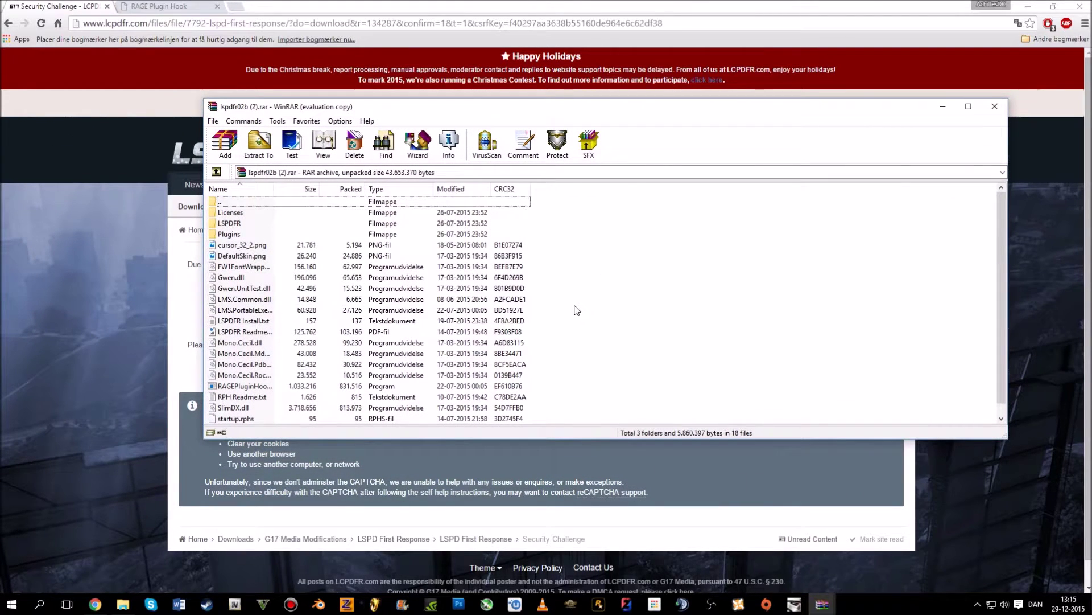
scroll(590, 298, down, 1)
scroll(609, 294, up, 1)
Step: Switch to File Explorer and check the Rockstar Games folder inside Programmer (x86) on the C: drive
click(124, 603)
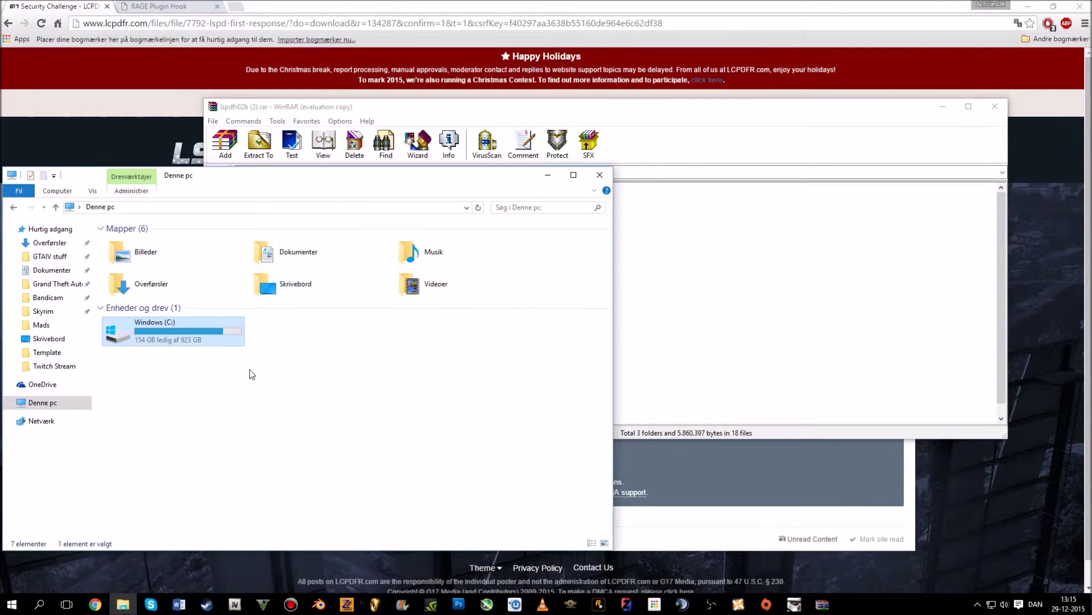
double_click(182, 326)
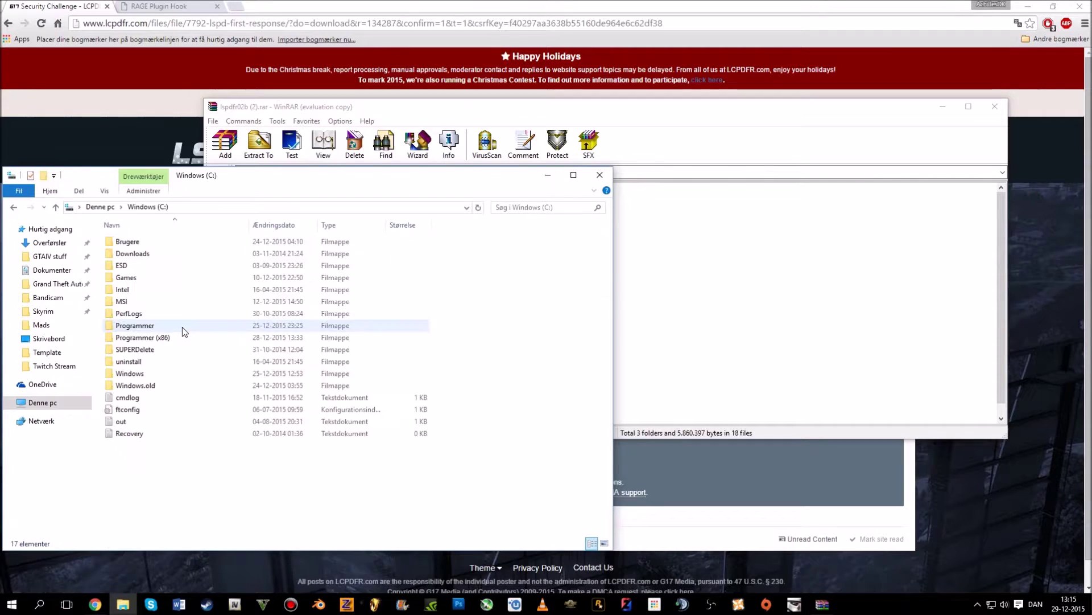
double_click(155, 339)
scroll(428, 387, down, 1)
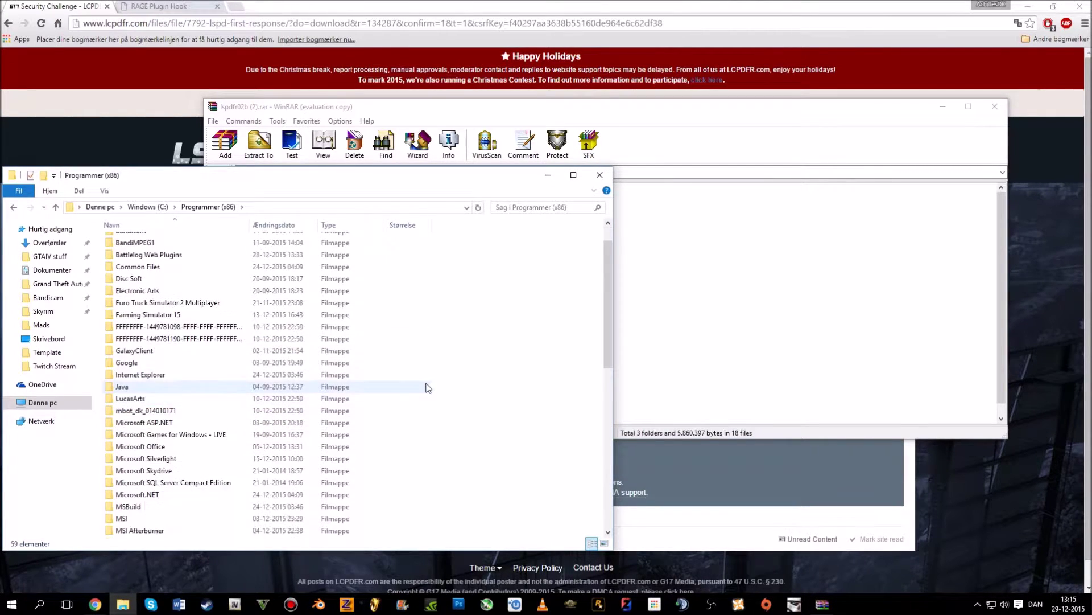
scroll(427, 388, down, 8)
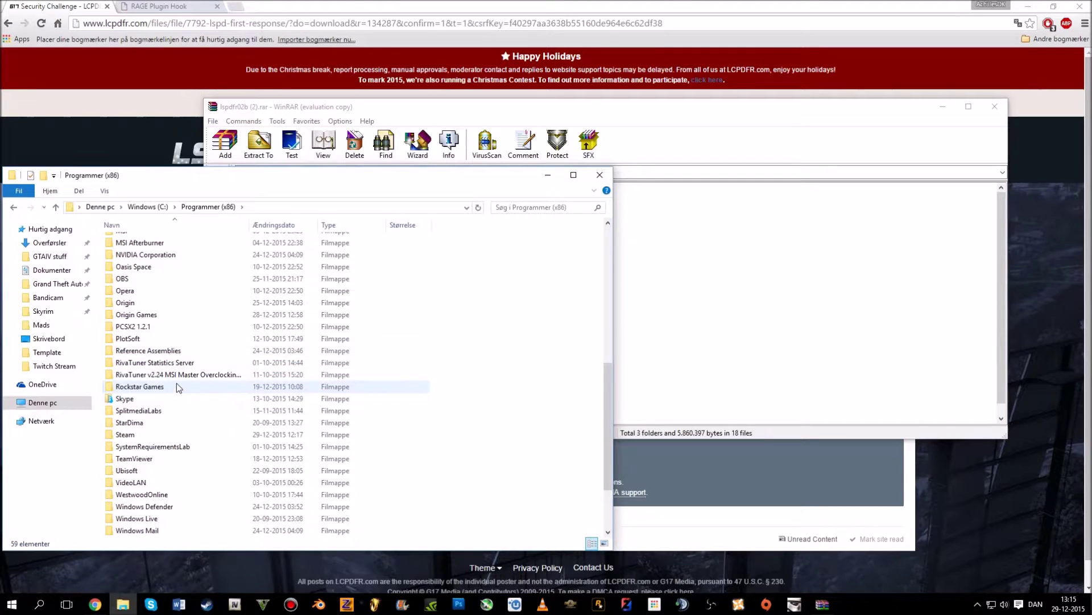
double_click(177, 386)
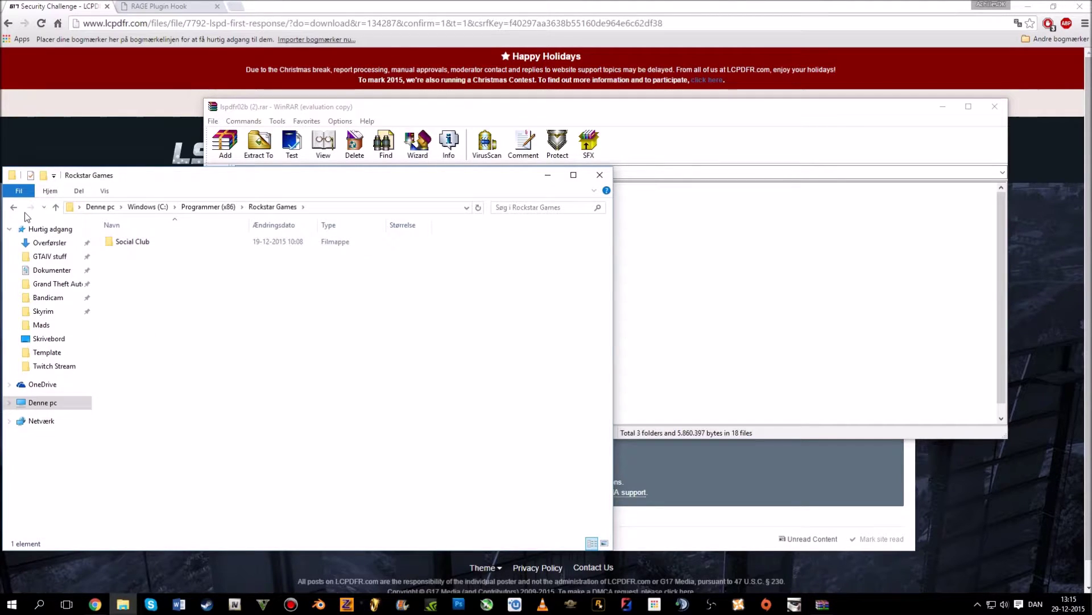
Step: Go back to Programmer (x86) and look in Steam\steamapps\common for the installed games
click(14, 207)
scroll(165, 421, down, 7)
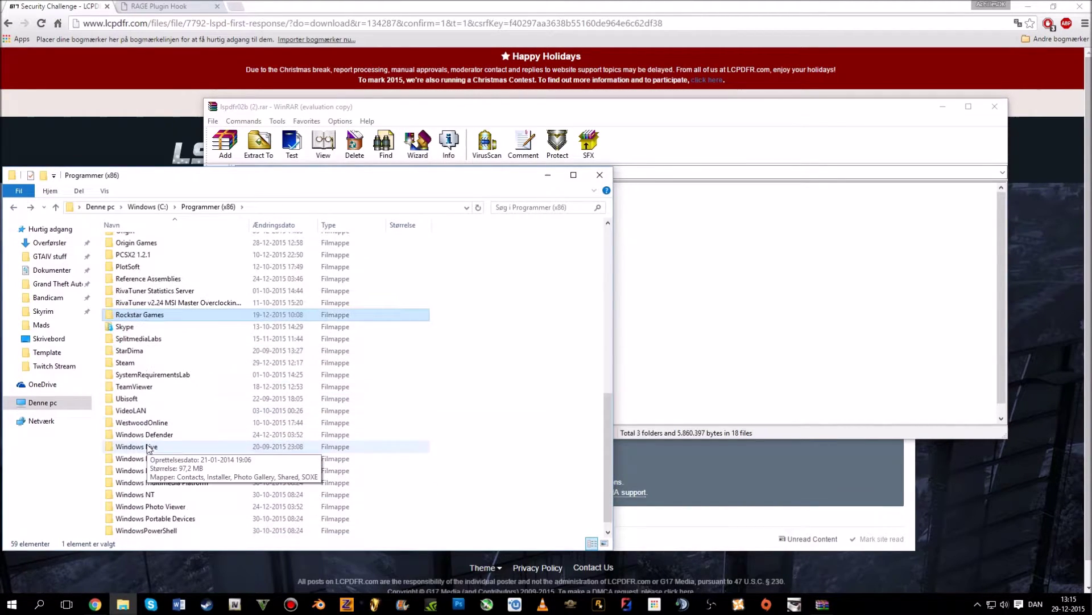
double_click(137, 363)
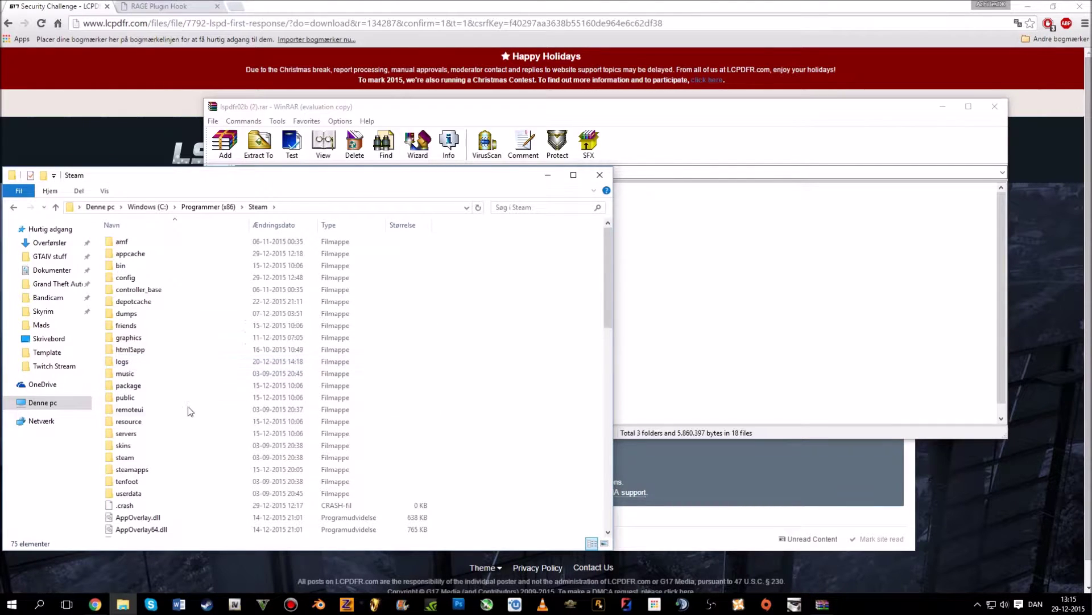
double_click(146, 469)
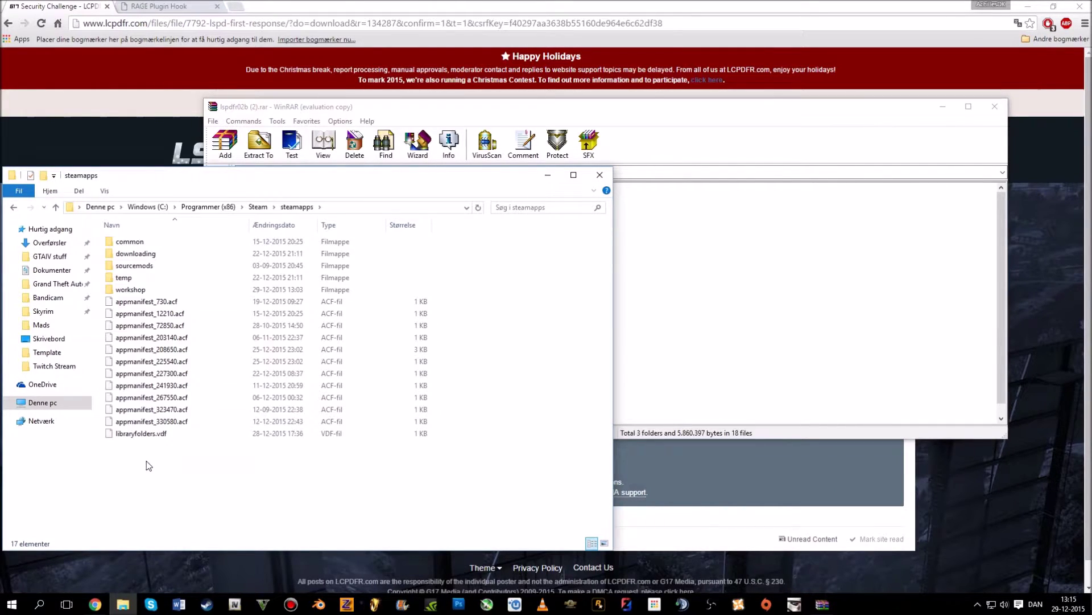
double_click(146, 244)
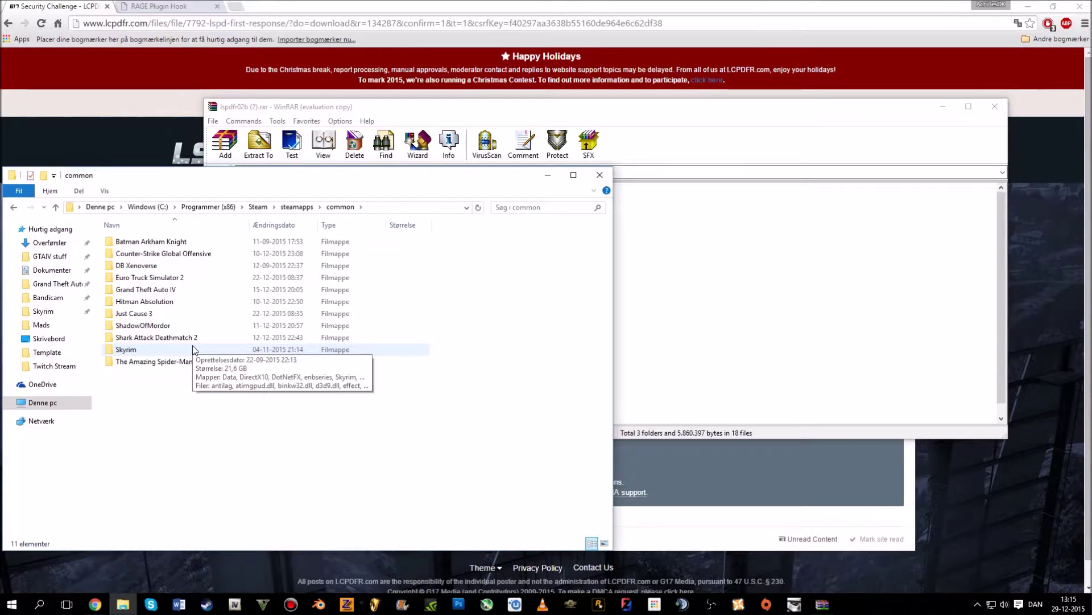
Step: Return to the C: drive and open the game folder Programmer\Rockstar Games\Grand Theft Auto V
click(155, 209)
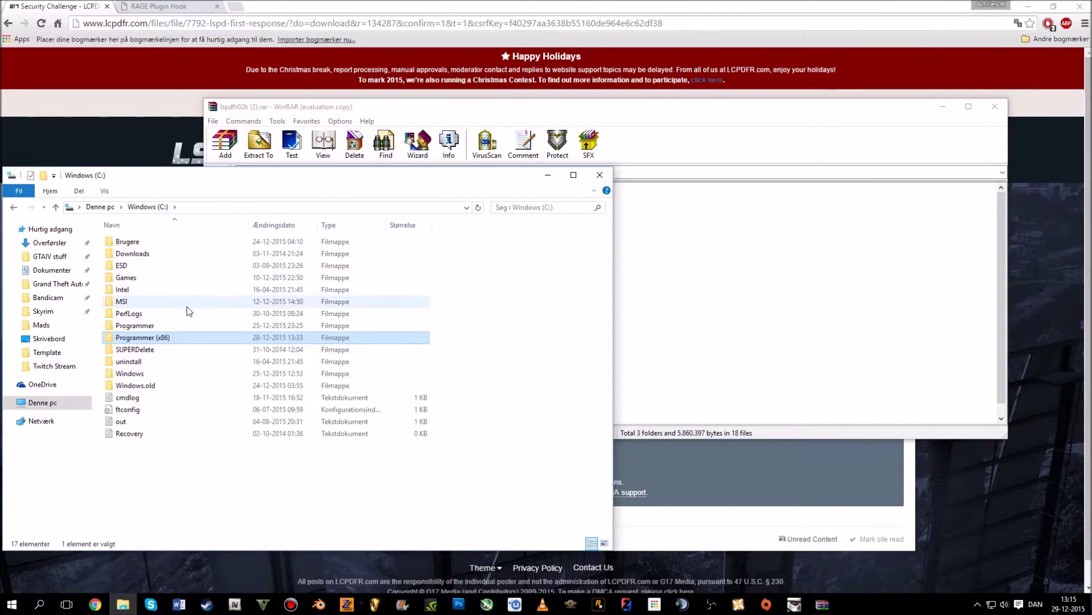
double_click(155, 325)
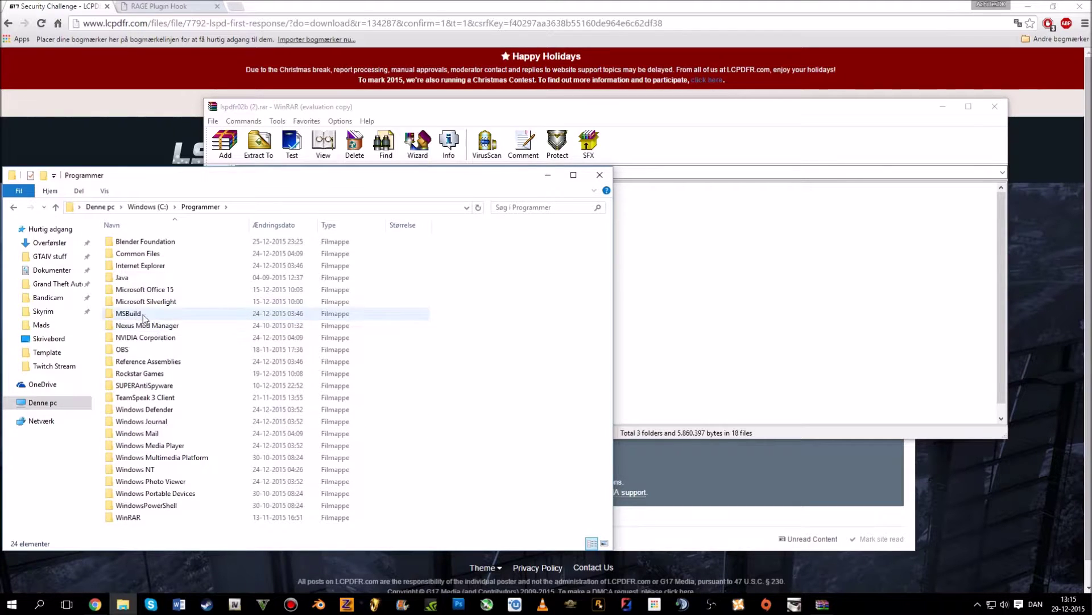
double_click(149, 373)
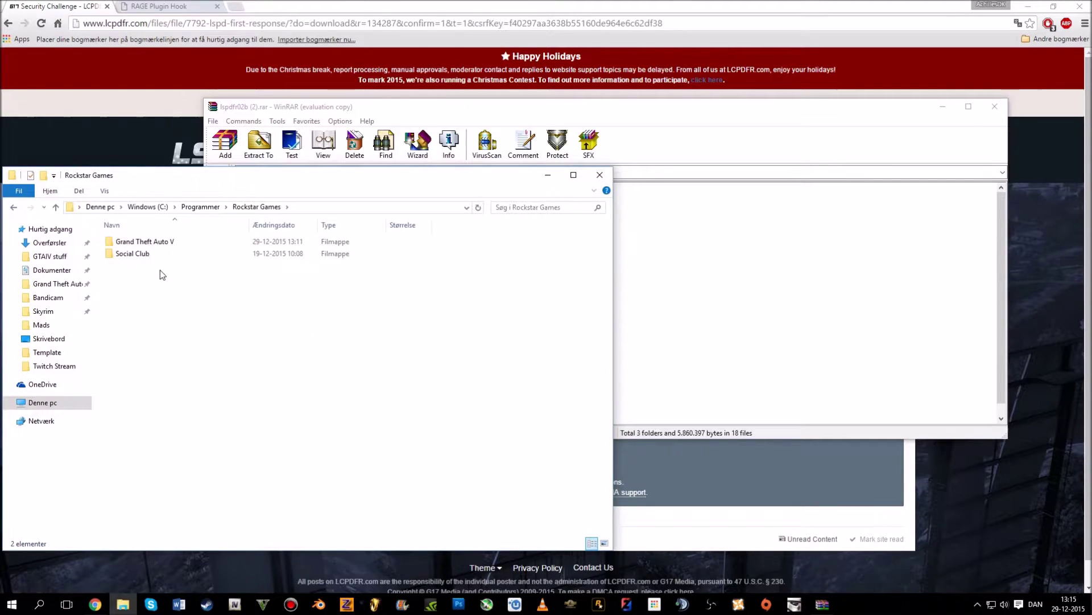
double_click(161, 241)
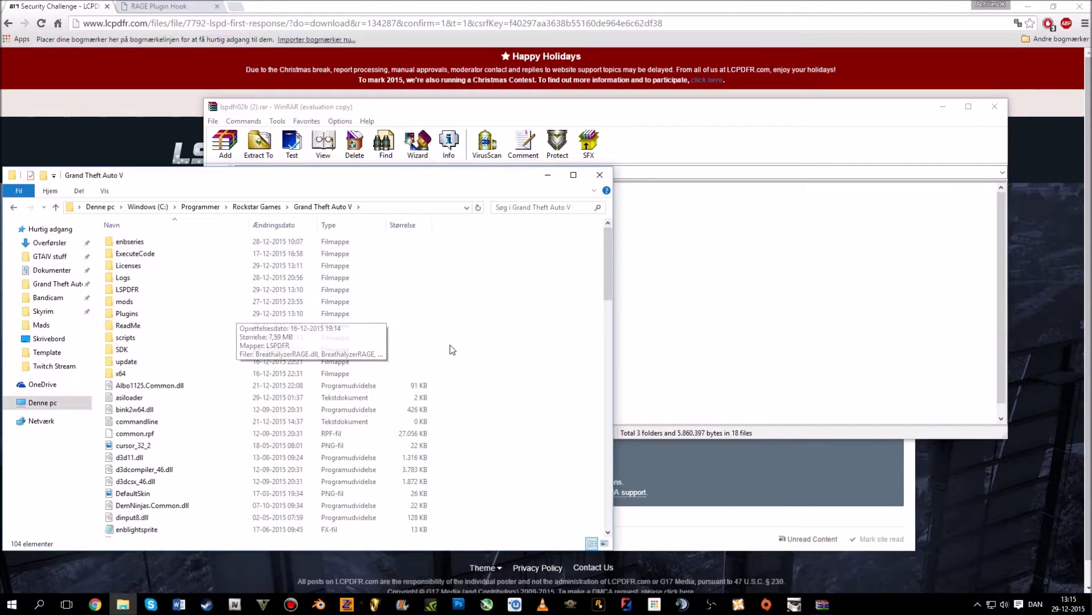
Step: Extract everything in lspdfr02b (2).rar into the Grand Theft Auto V folder, replacing existing files with administrator permission, and close the archive
drag(422, 183, 450, 175)
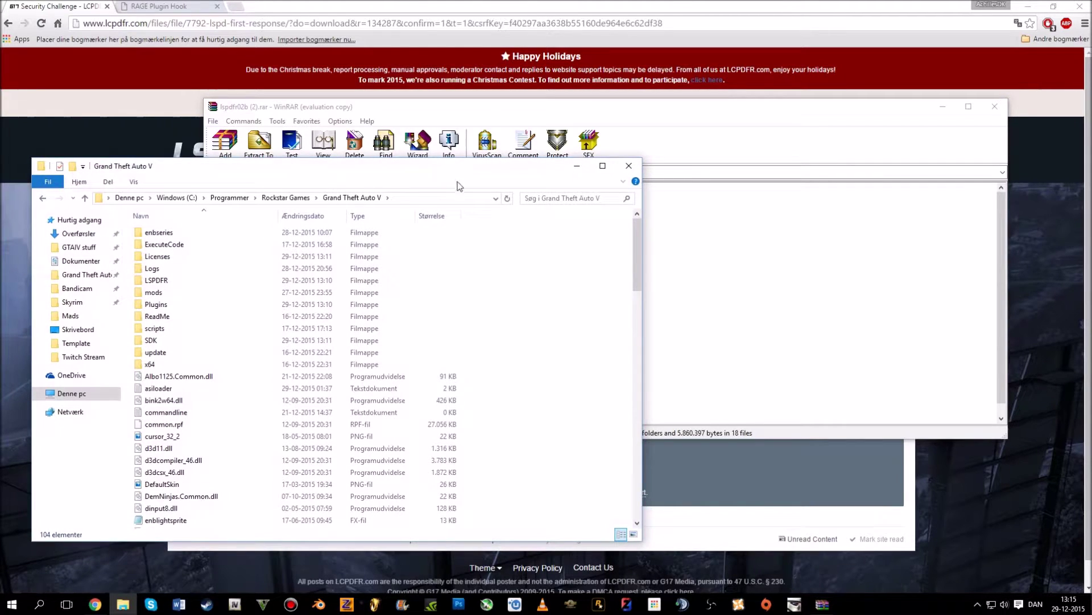
click(708, 264)
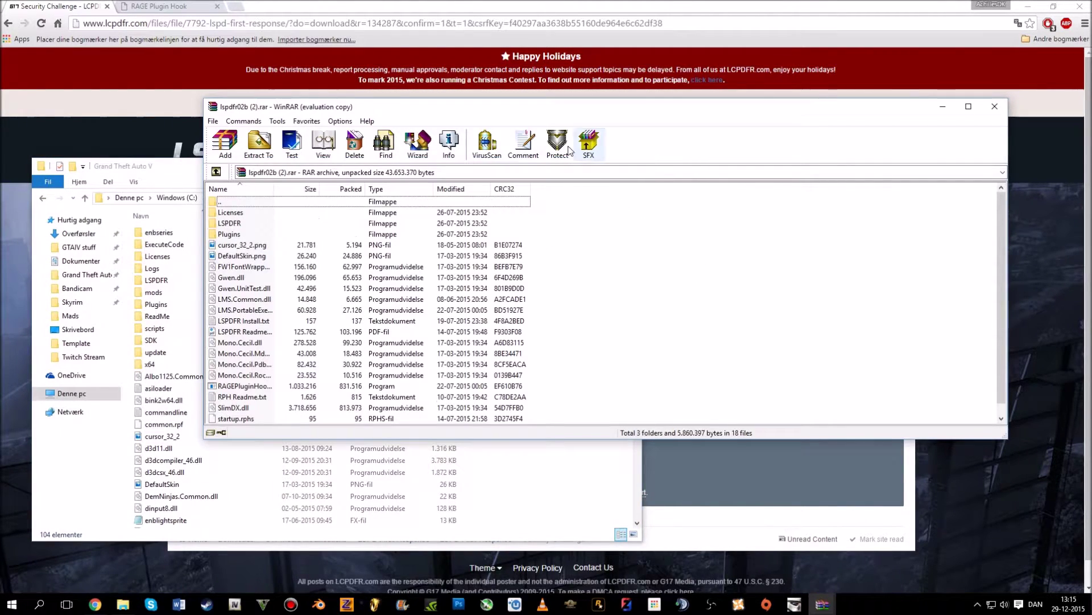
drag(539, 112, 838, 85)
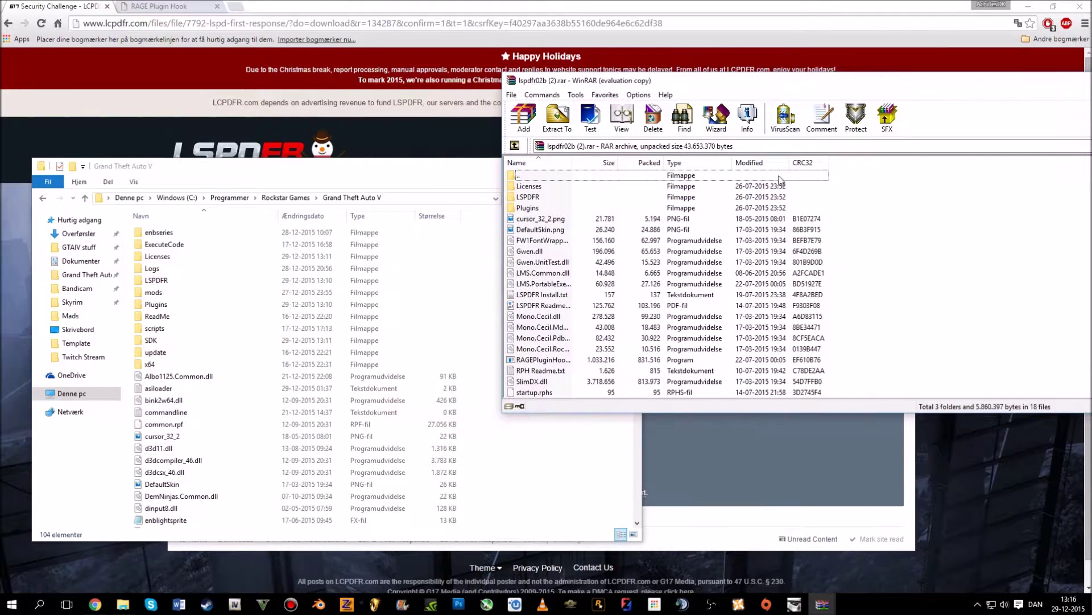
drag(852, 180, 733, 409)
drag(711, 482, 711, 482)
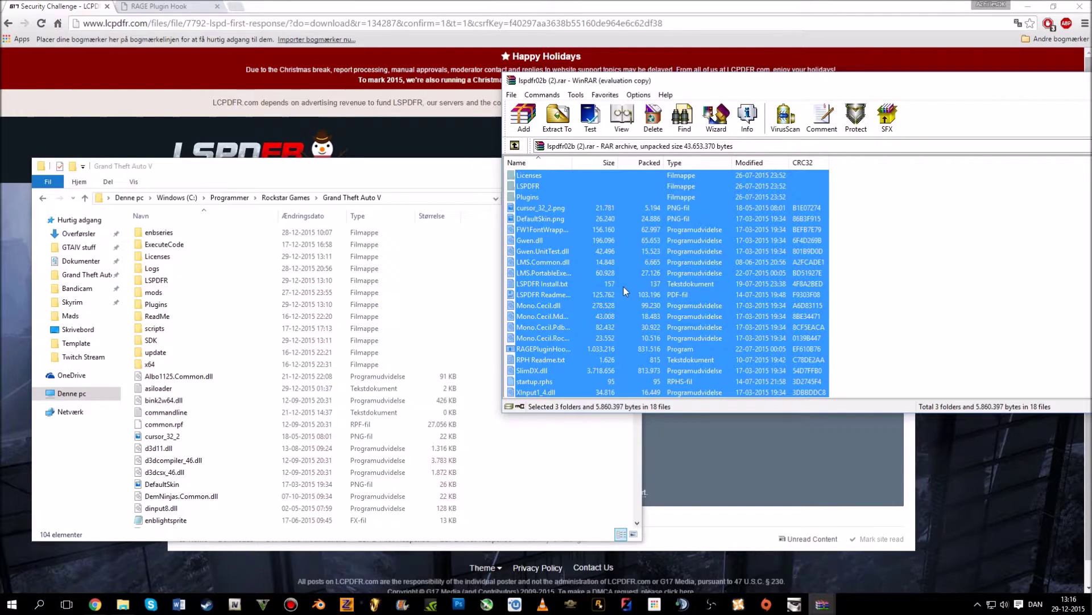
drag(676, 286, 504, 469)
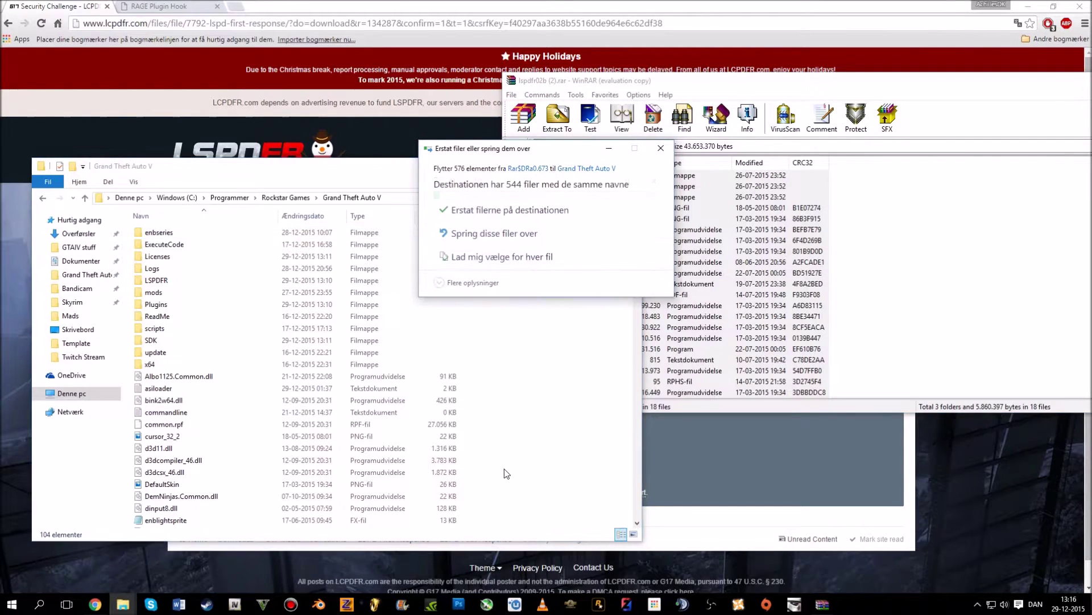
click(491, 210)
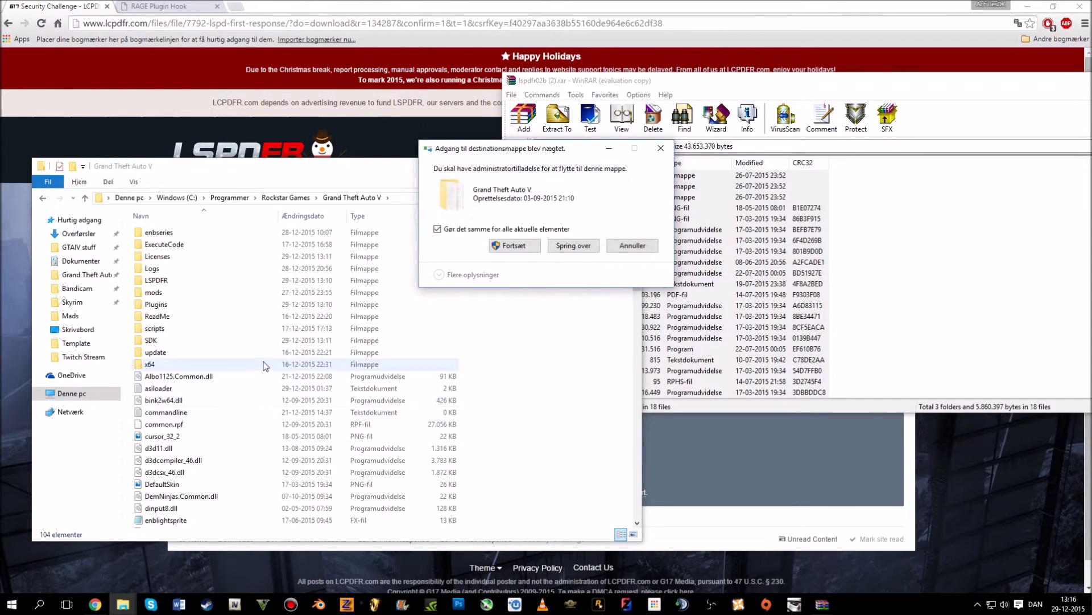
click(515, 246)
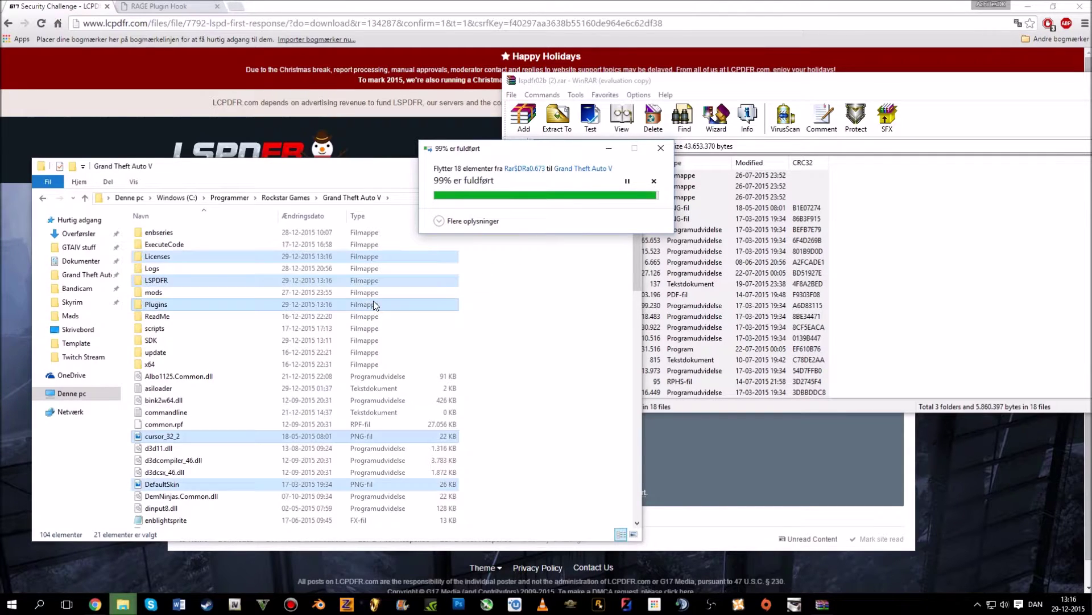
click(520, 248)
click(888, 219)
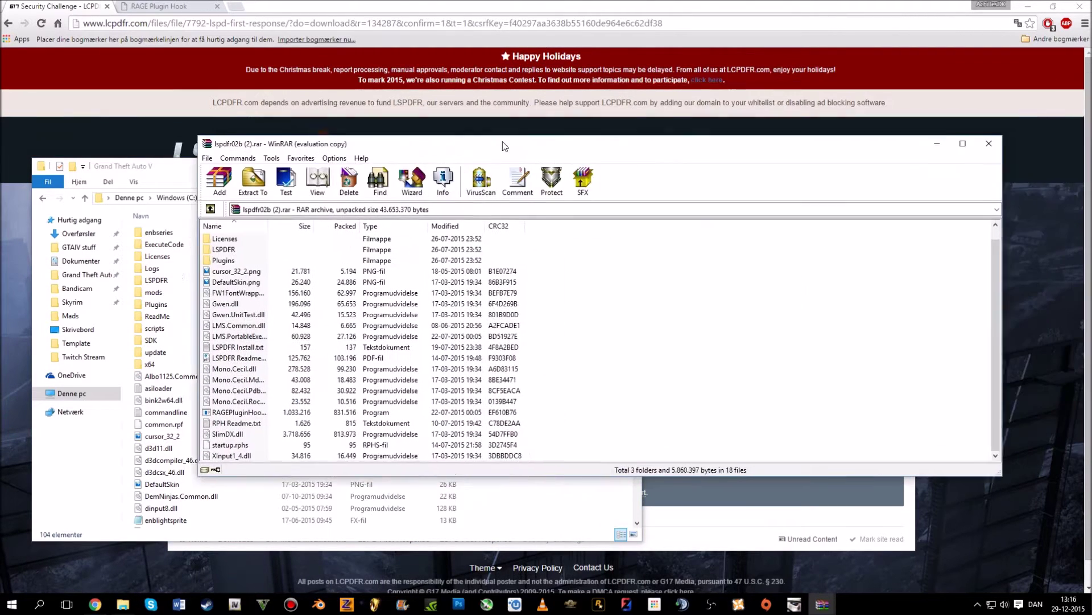
key(Escape)
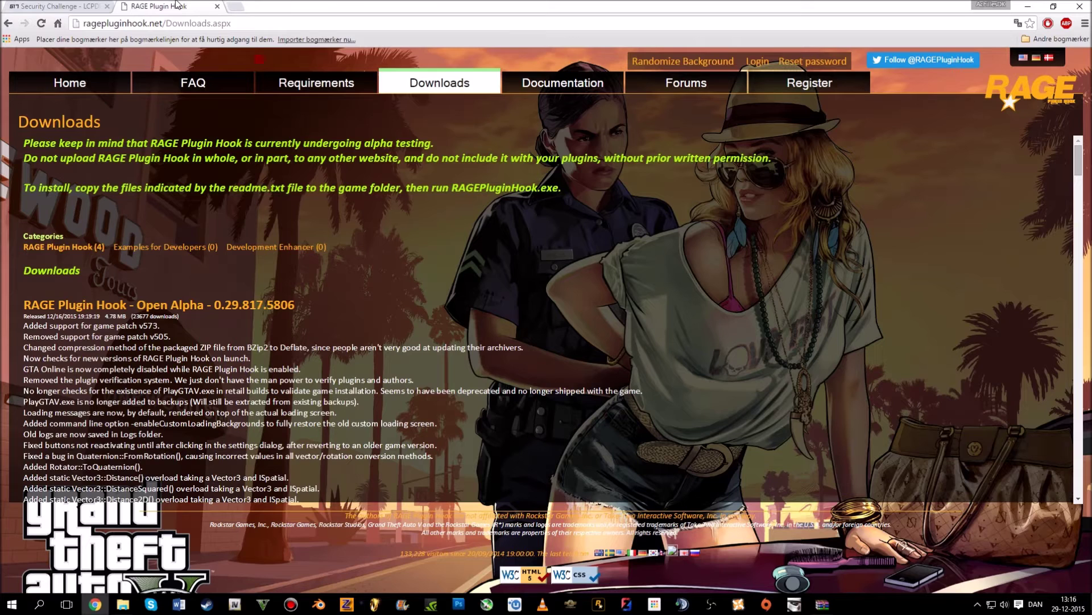
Step: Show the RAGE Plugin Hook downloads page in the browser and highlight the Open Alpha - 0.29.817.5806 download title
click(181, 7)
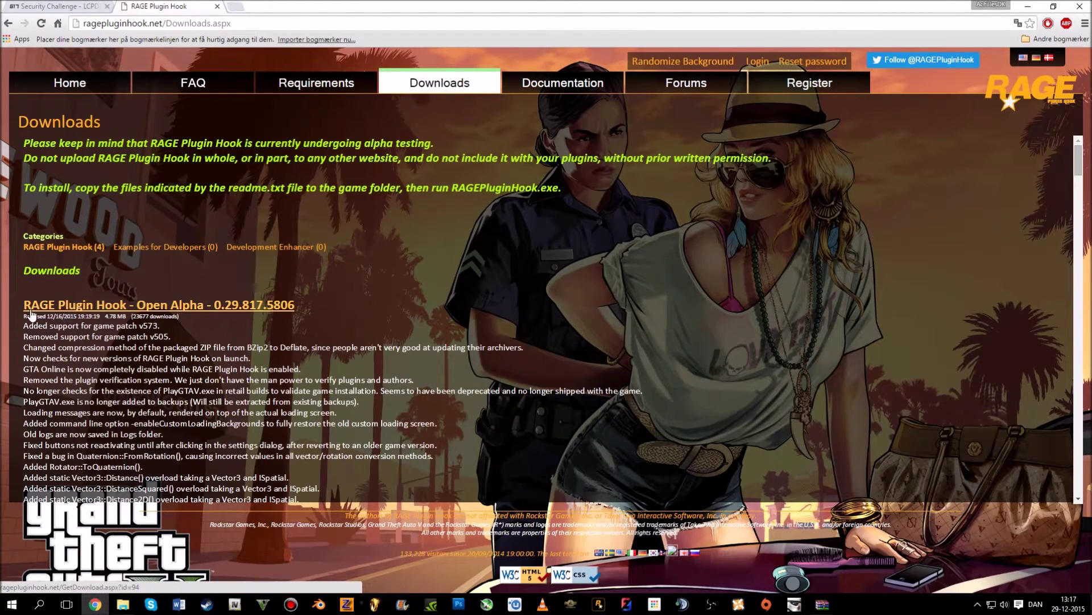
drag(23, 306, 316, 305)
click(316, 305)
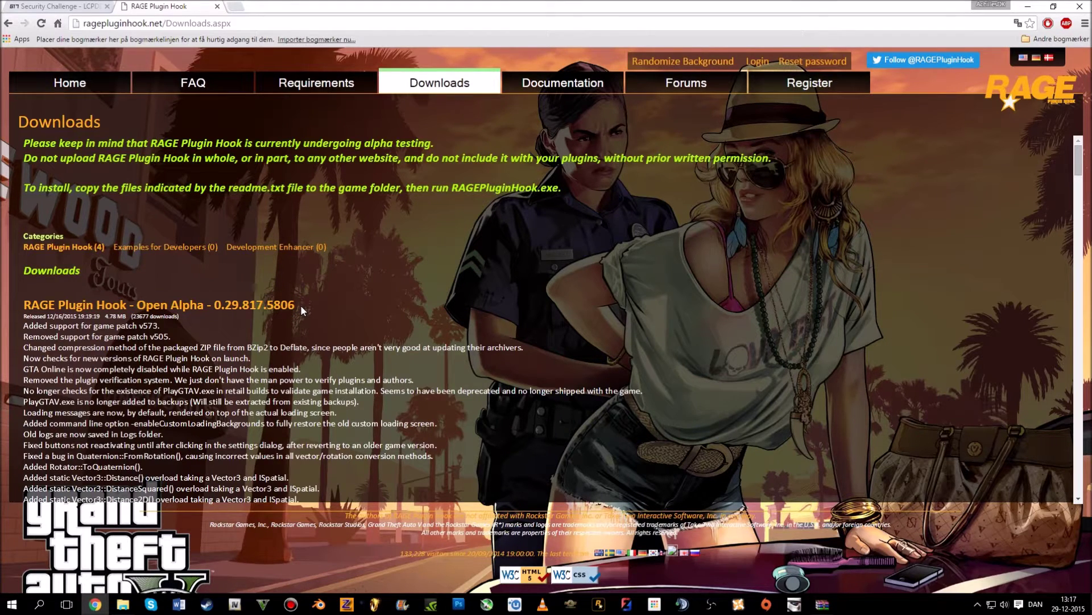
drag(300, 305, 23, 305)
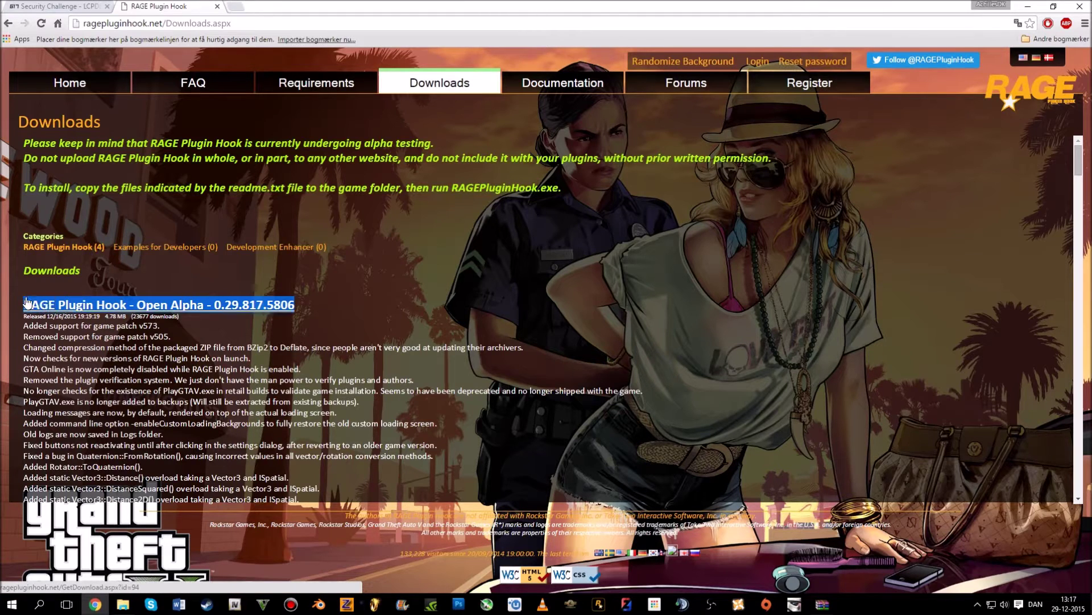
click(90, 279)
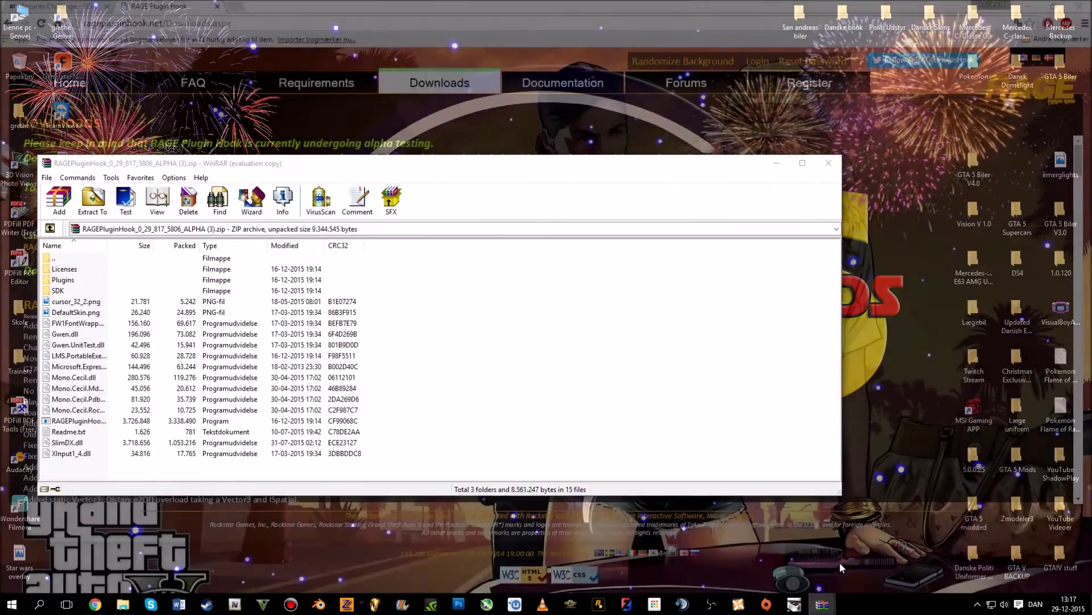
Step: Extract all files of RAGEPluginHook_0_29_817_5806_ALPHA (3).zip into the Grand Theft Auto V folder, replacing existing files with administrator permission
click(845, 572)
drag(359, 159, 482, 96)
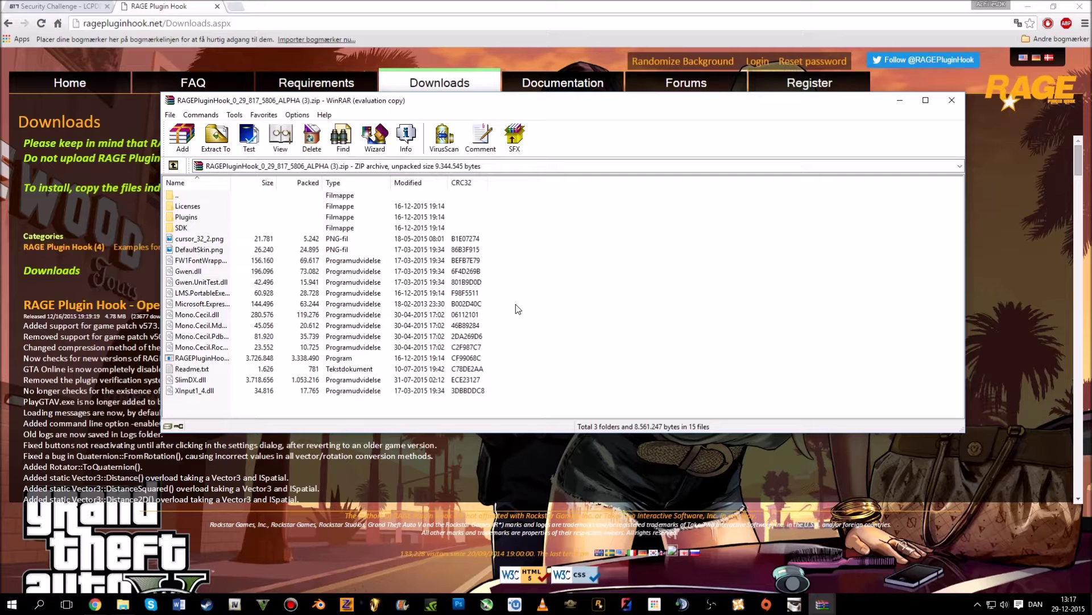
drag(543, 399, 587, 486)
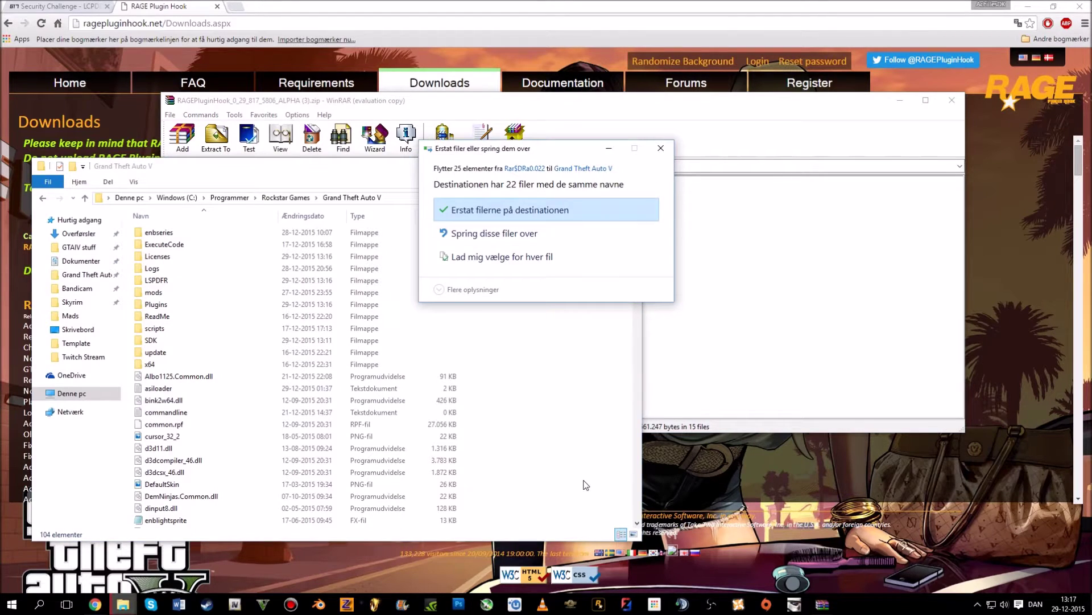
click(533, 212)
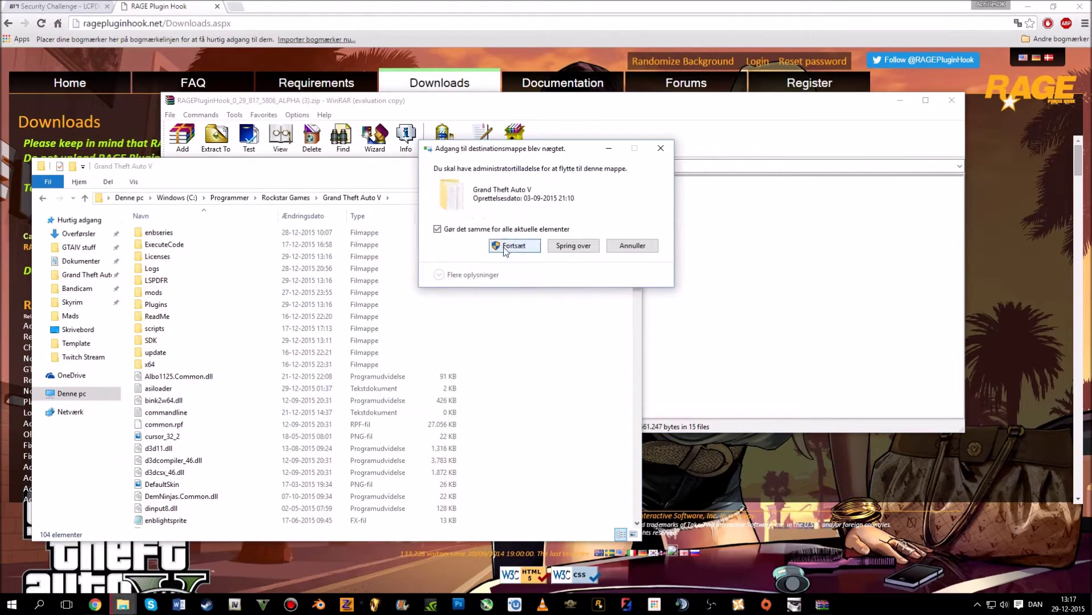
click(506, 246)
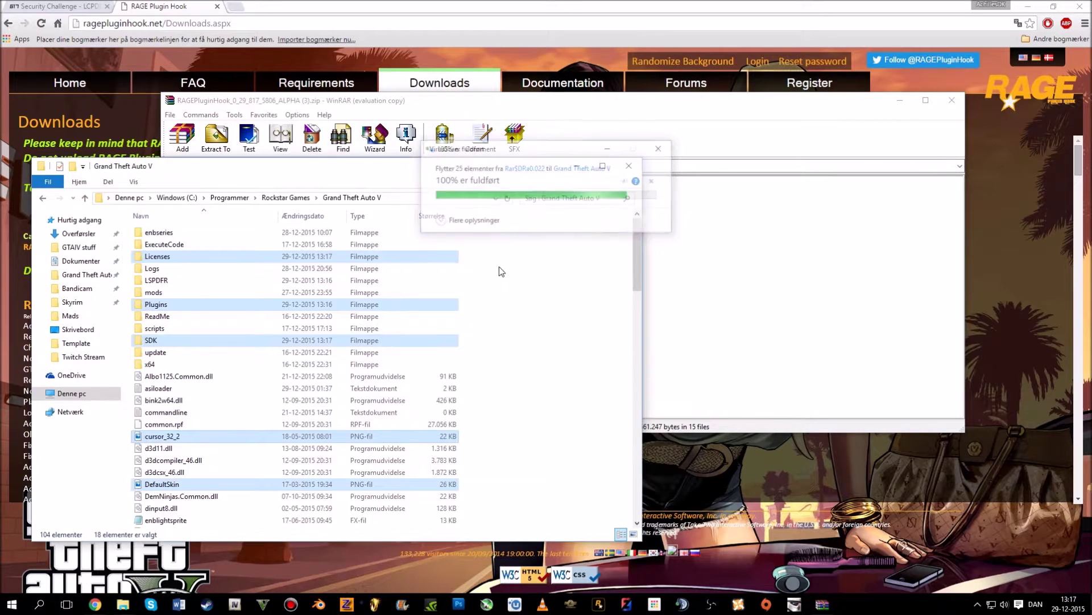
Step: Locate the RAGEPluginHook program in the Grand Theft Auto V folder, select it and show its file details
click(513, 331)
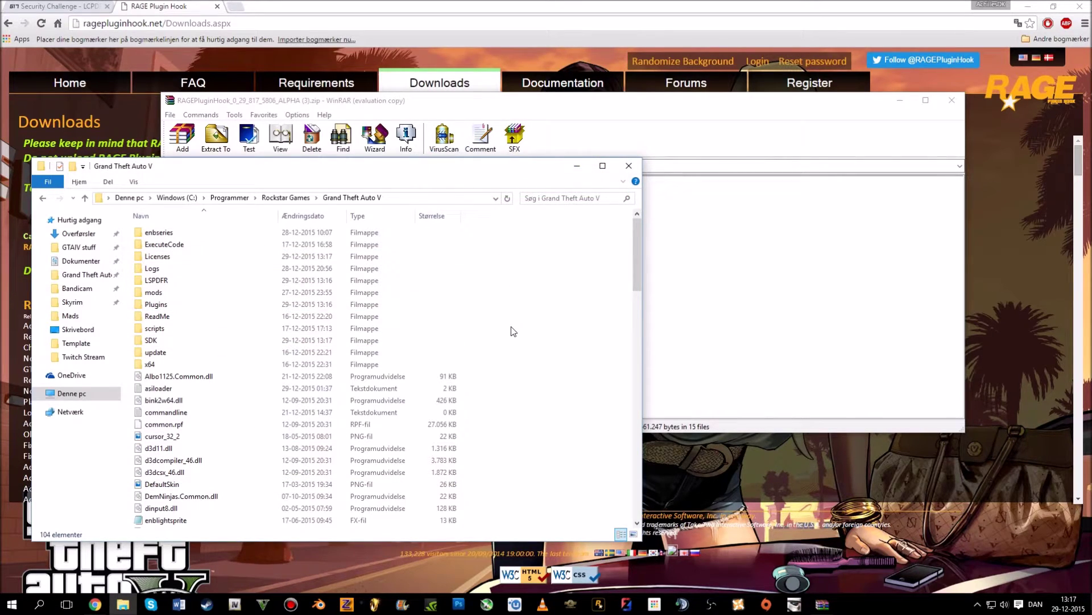
scroll(514, 331, down, 10)
scroll(540, 381, down, 4)
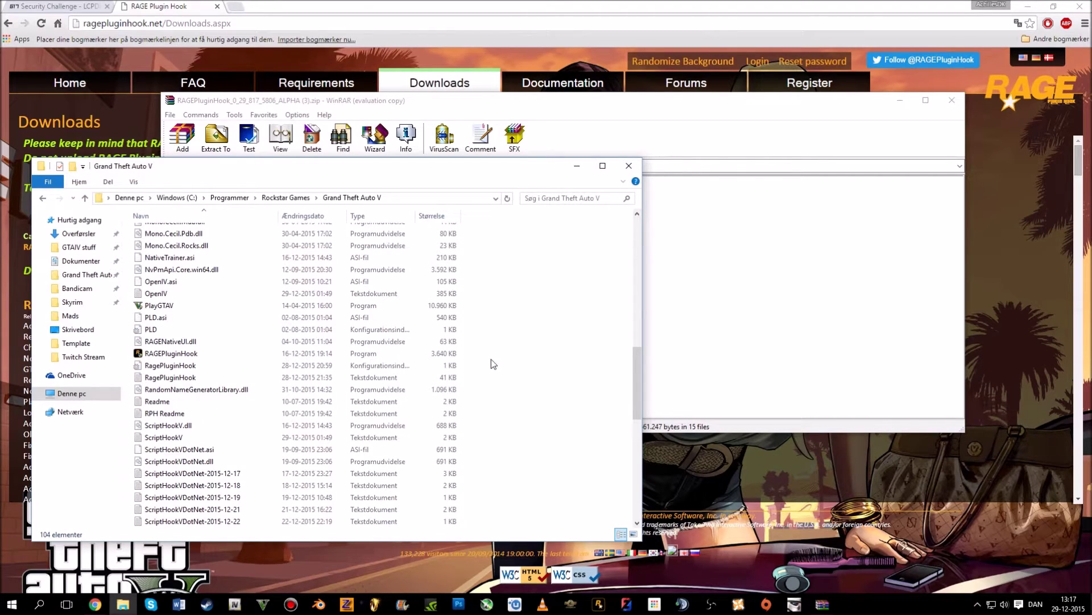
click(450, 354)
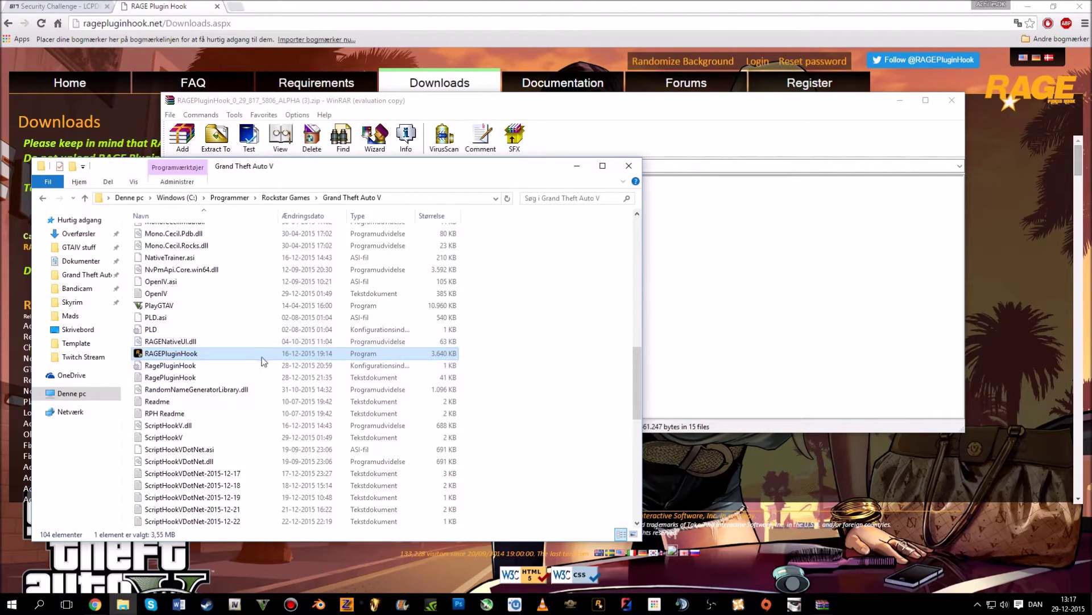
mouse_move(204, 357)
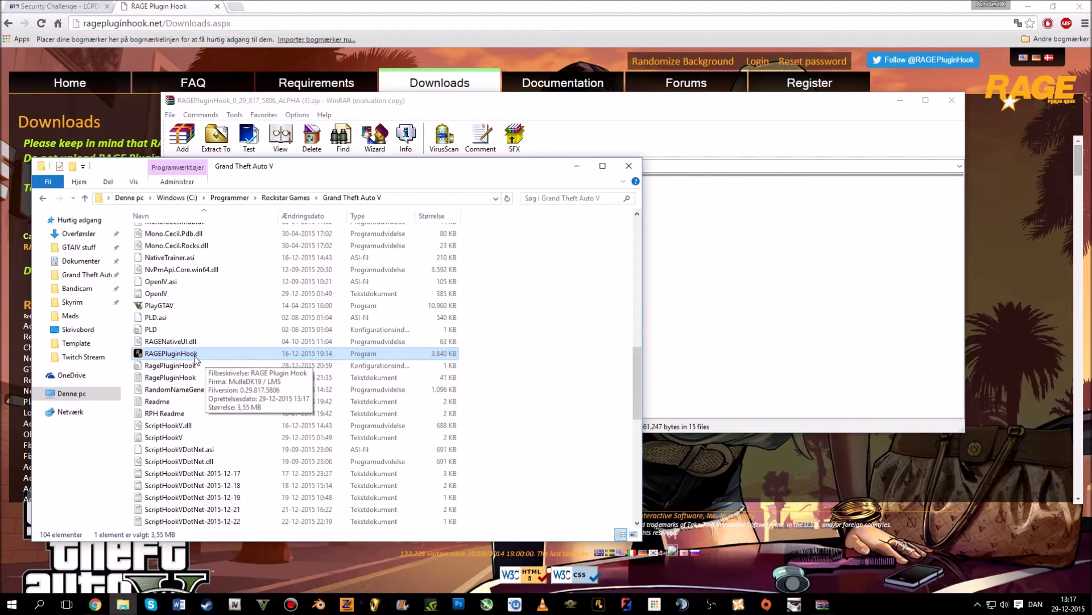
click(220, 366)
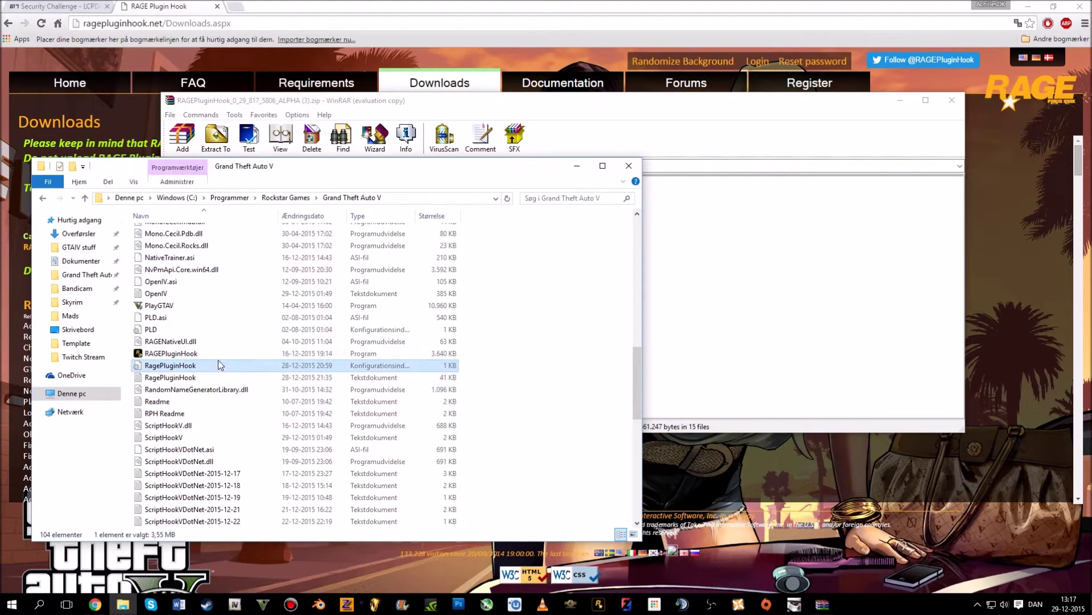
click(221, 353)
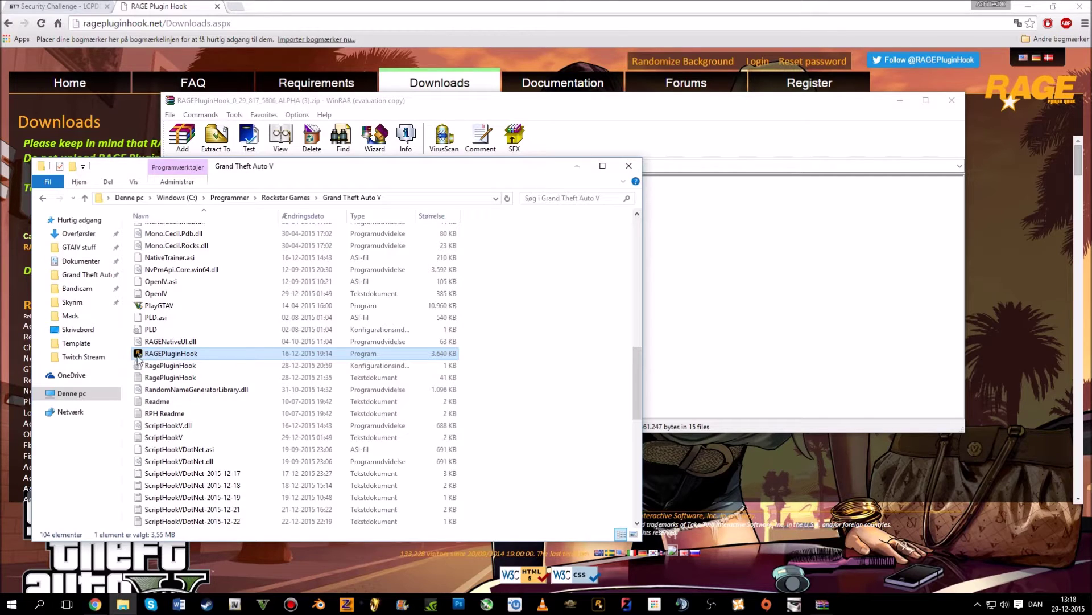
mouse_move(141, 354)
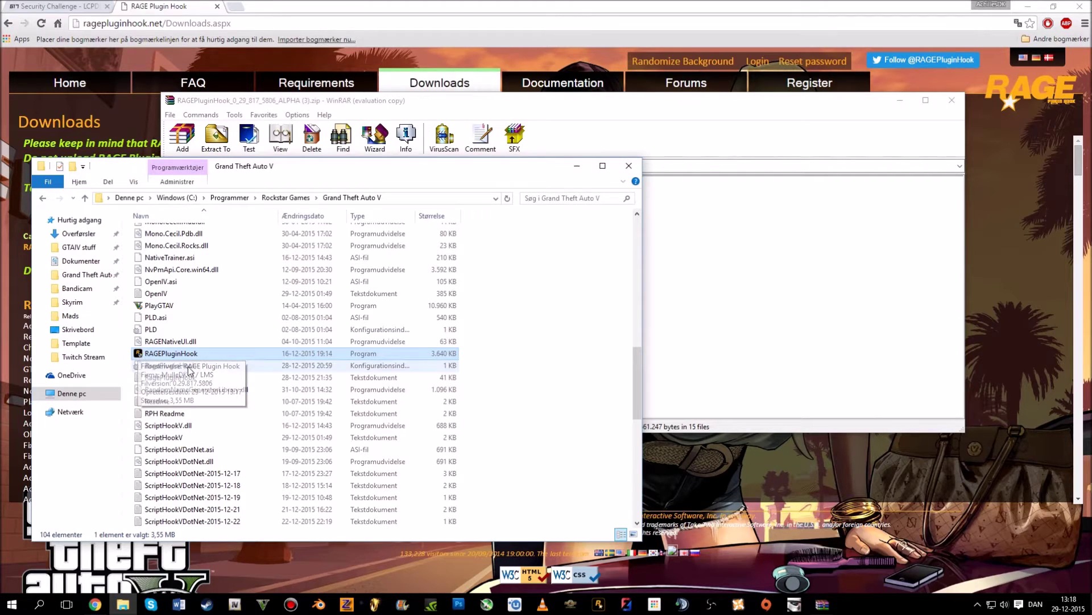
Step: Clear the file selection and move the Grand Theft Auto V folder window over the WinRAR archive window
click(555, 360)
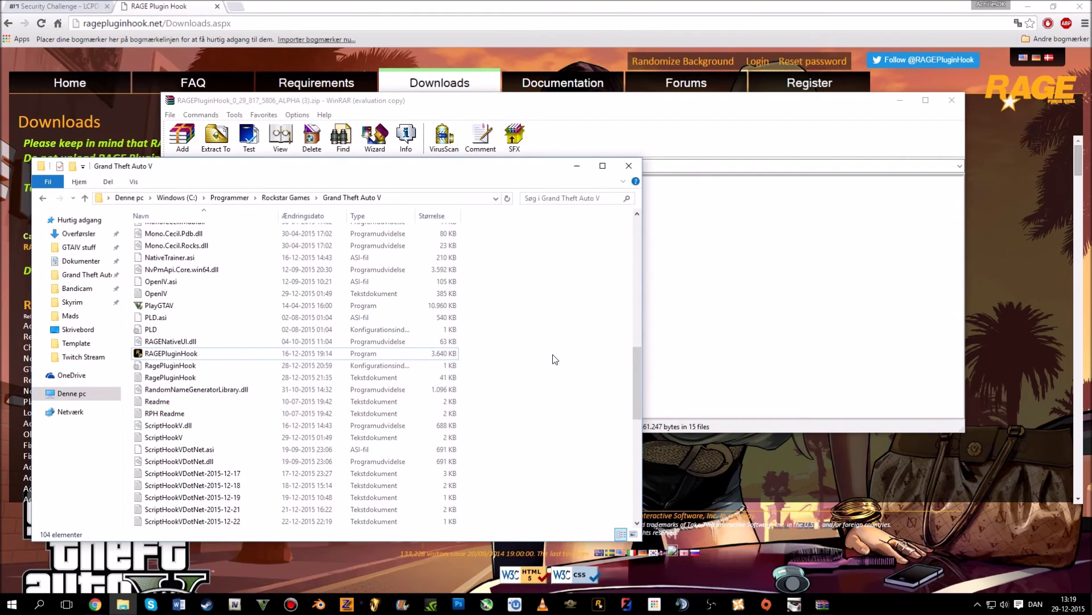
drag(269, 169, 399, 107)
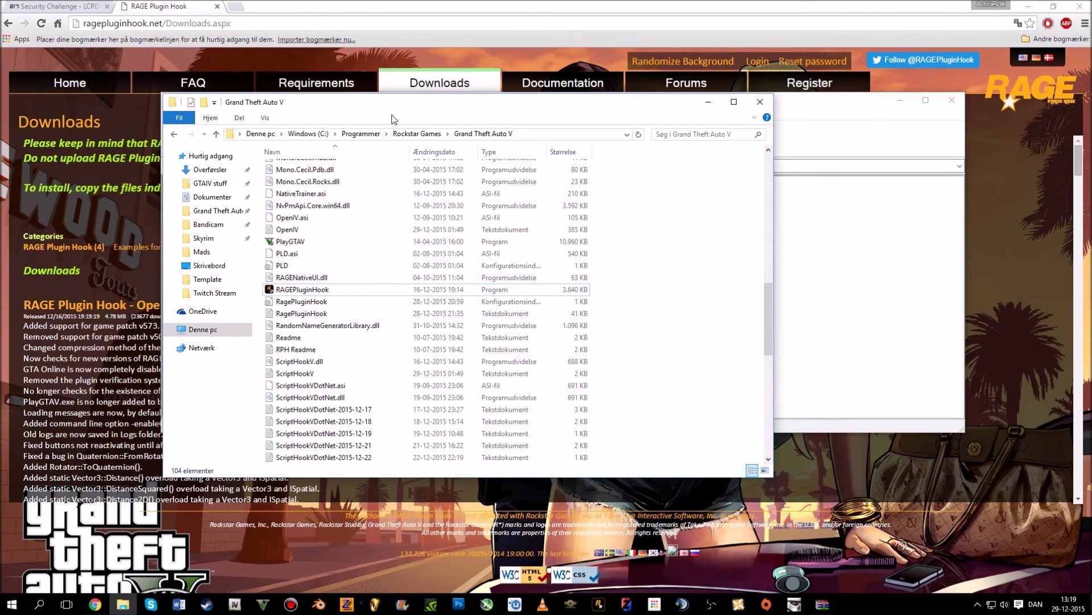